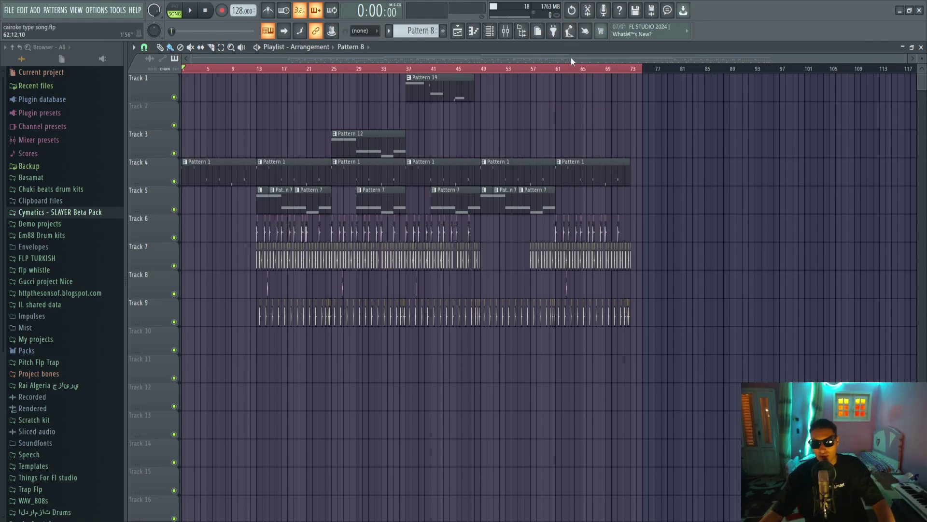
pyautogui.scroll(3, 571, 57)
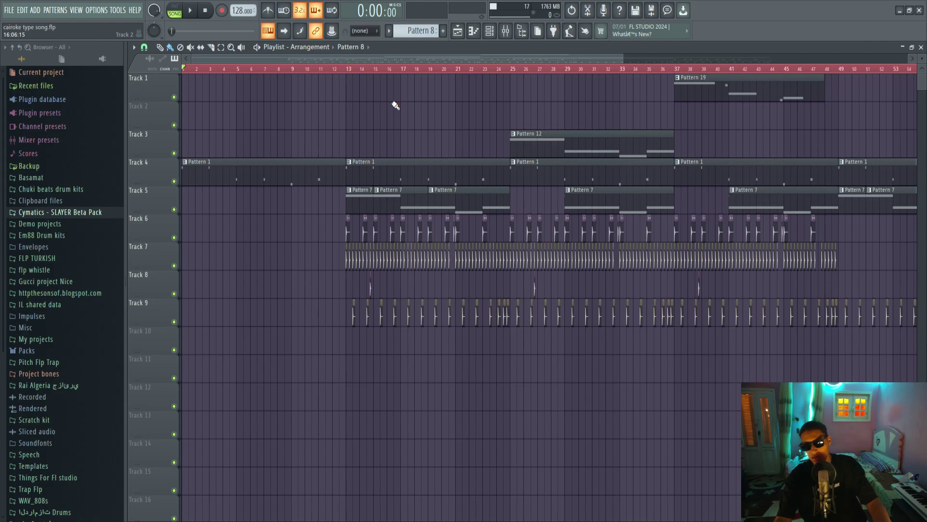
pyautogui.click(102, 10)
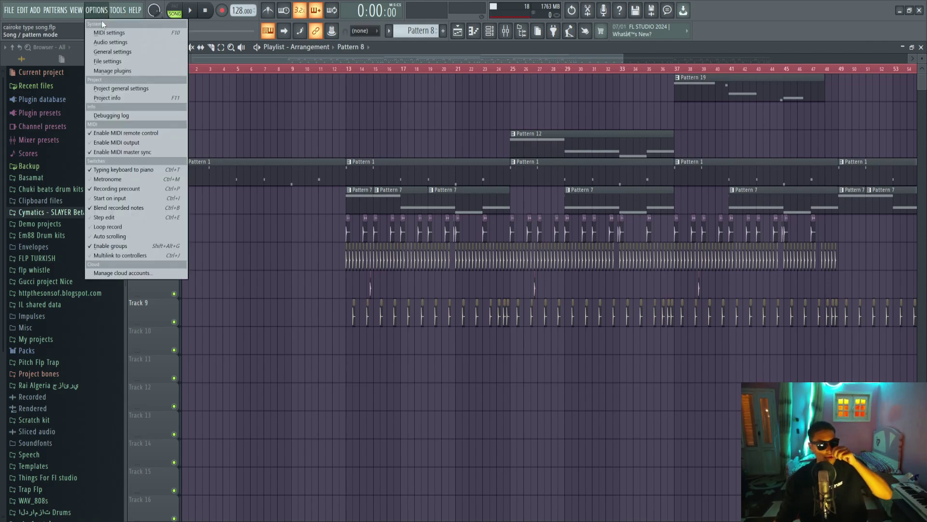
pyautogui.click(114, 52)
pyautogui.click(367, 101)
pyautogui.click(617, 85)
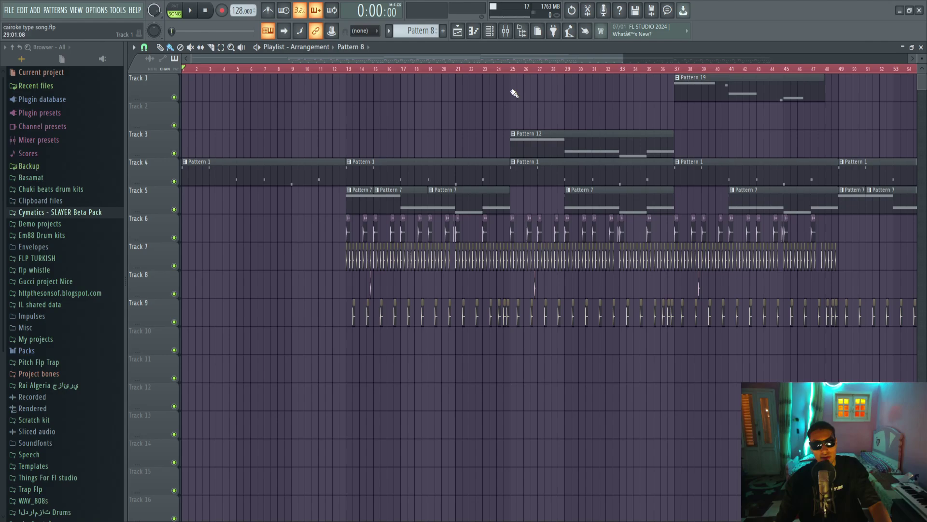
pyautogui.scroll(4, 375, 59)
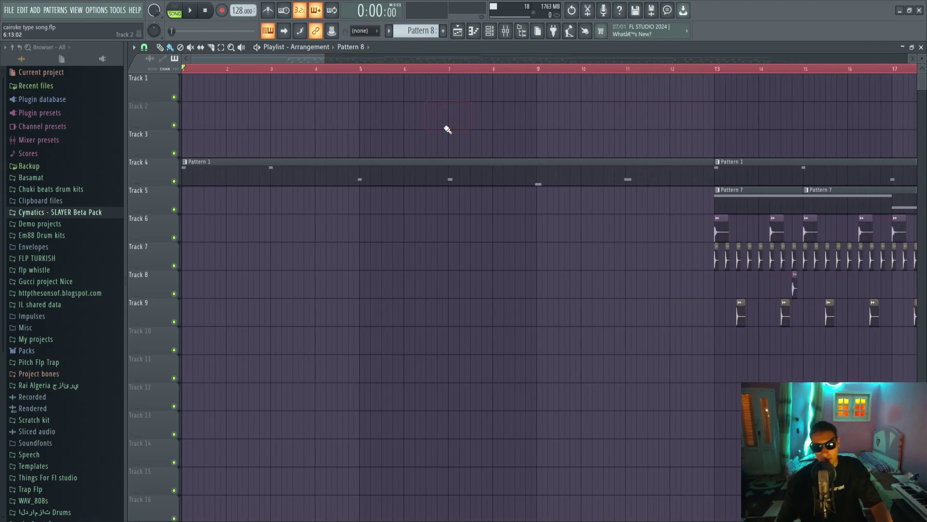
# Step: Open the first Pattern 1 clip on Track 4 in the piano roll to examine its notes, and return to the playlist
pyautogui.rightClick(432, 198)
pyautogui.click(445, 182)
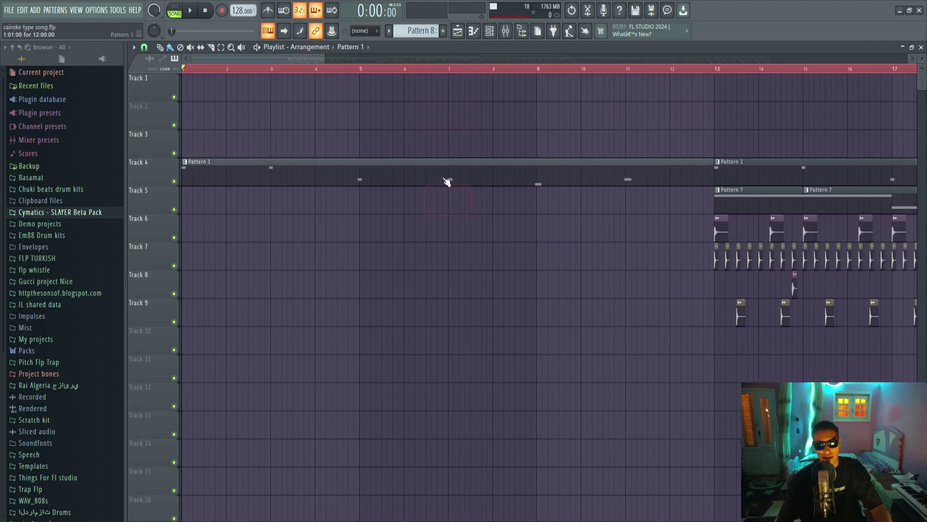
pyautogui.doubleClick(483, 179)
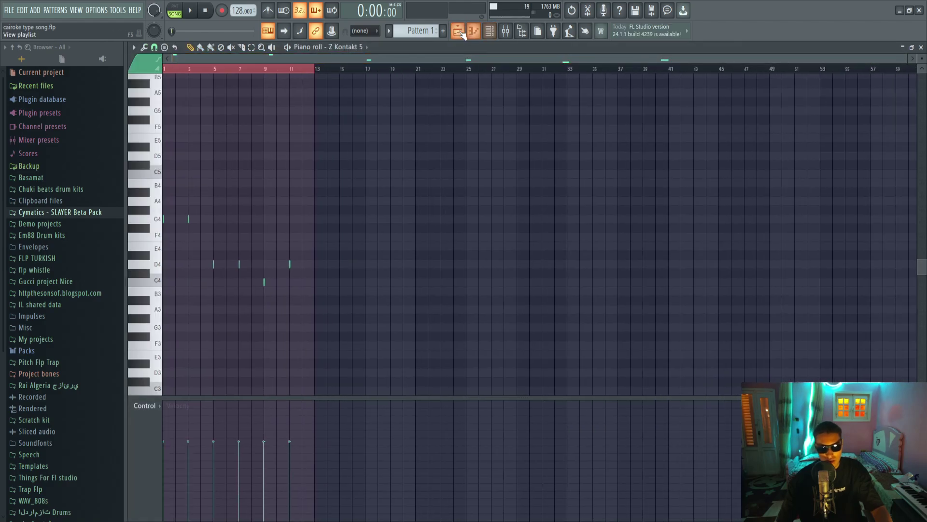
pyautogui.click(459, 31)
pyautogui.scroll(3, 480, 60)
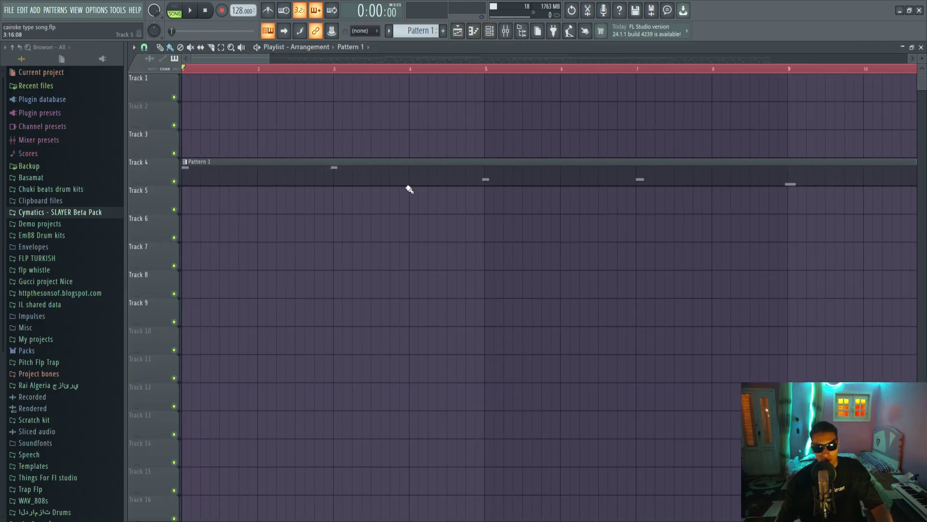
pyautogui.doubleClick(425, 181)
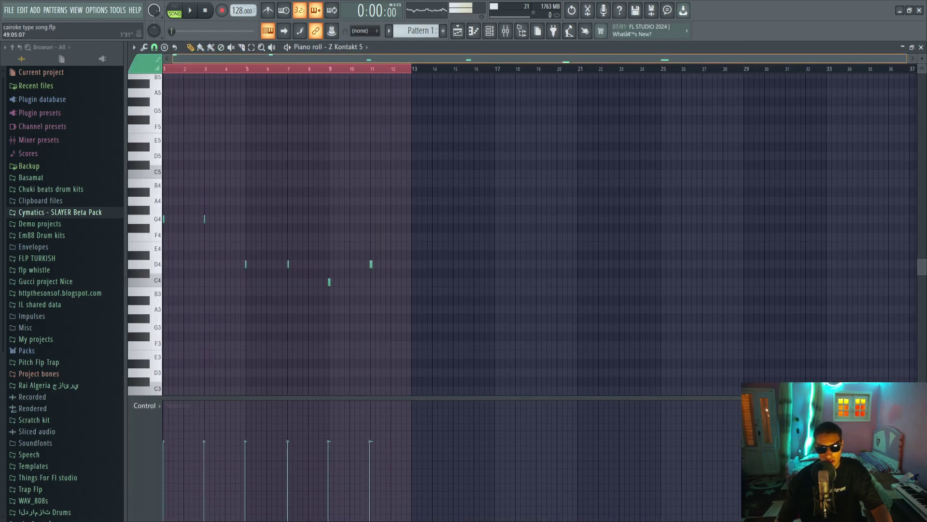
pyautogui.click(457, 32)
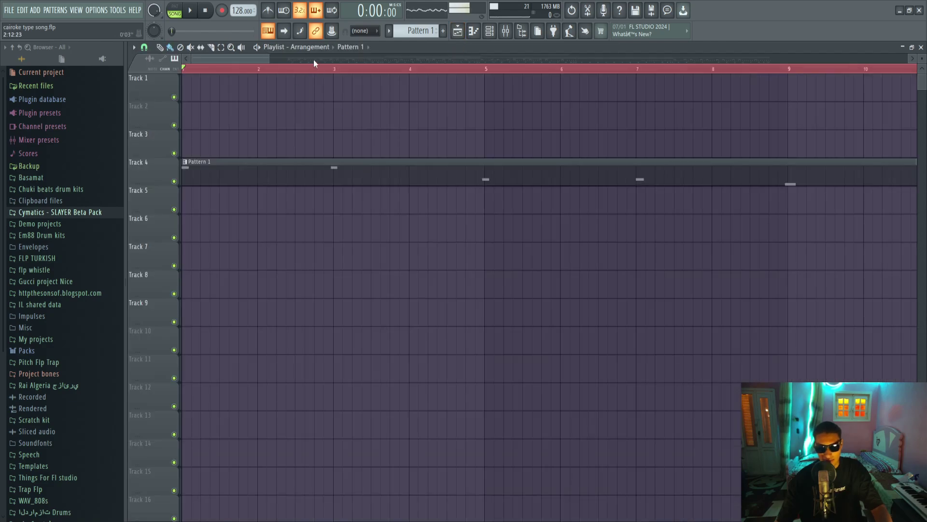
# Step: Play the song from the start and follow the arrangement of tracks in the playlist
pyautogui.press('space')
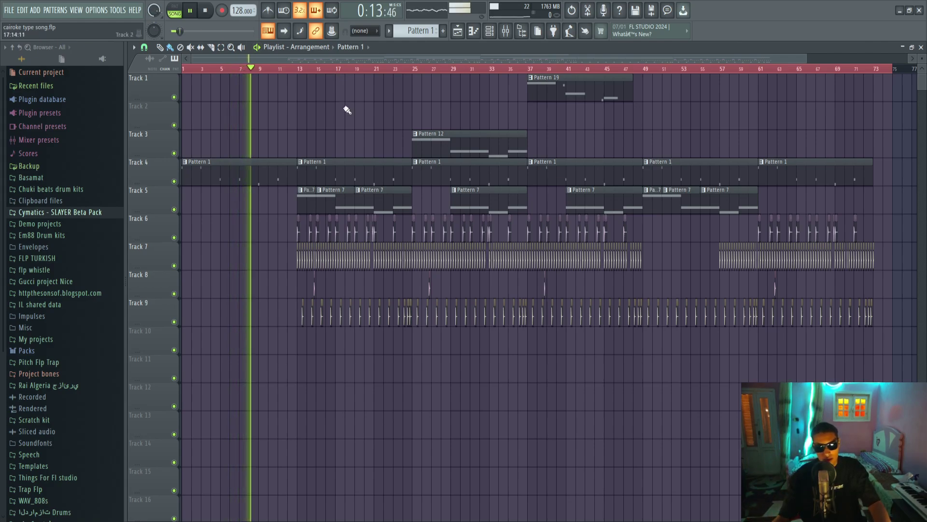
pyautogui.moveTo(410, 30); pyautogui.dragTo(393, 63)
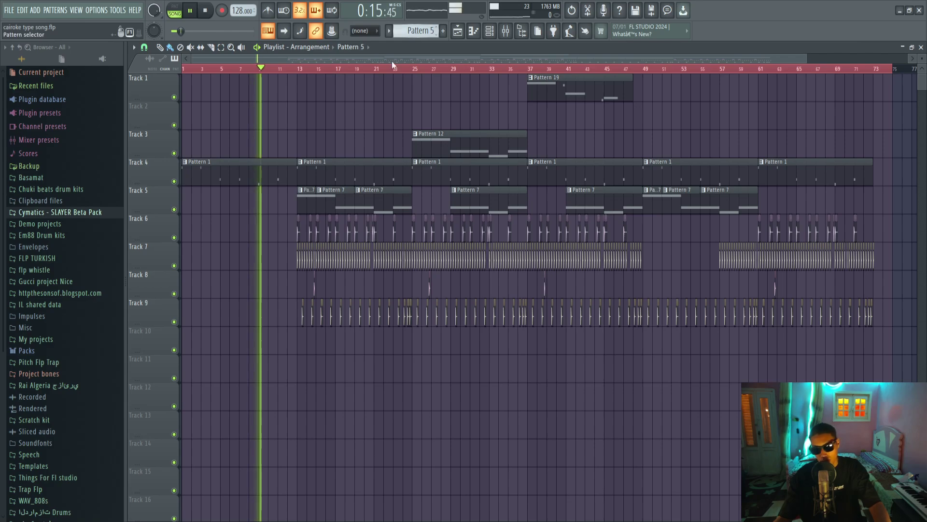
pyautogui.scroll(3, 487, 124)
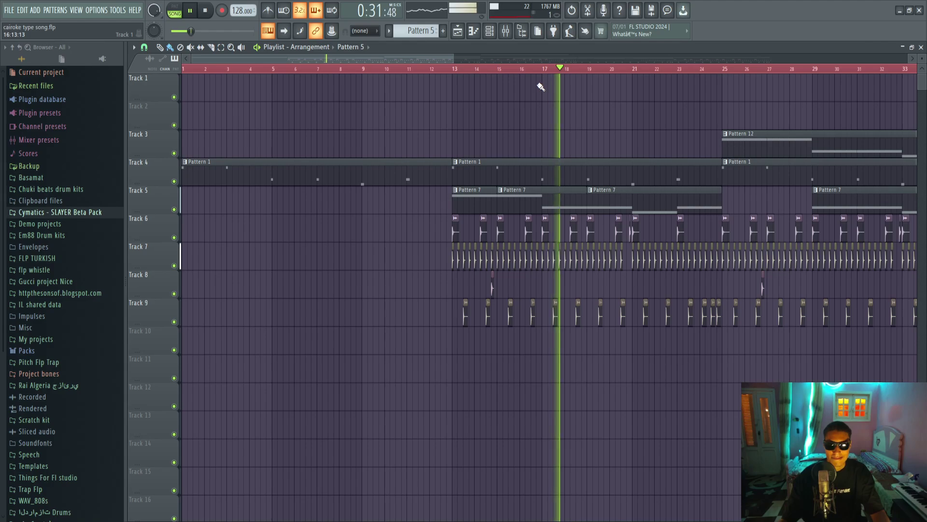
pyautogui.moveTo(453, 58); pyautogui.dragTo(546, 58)
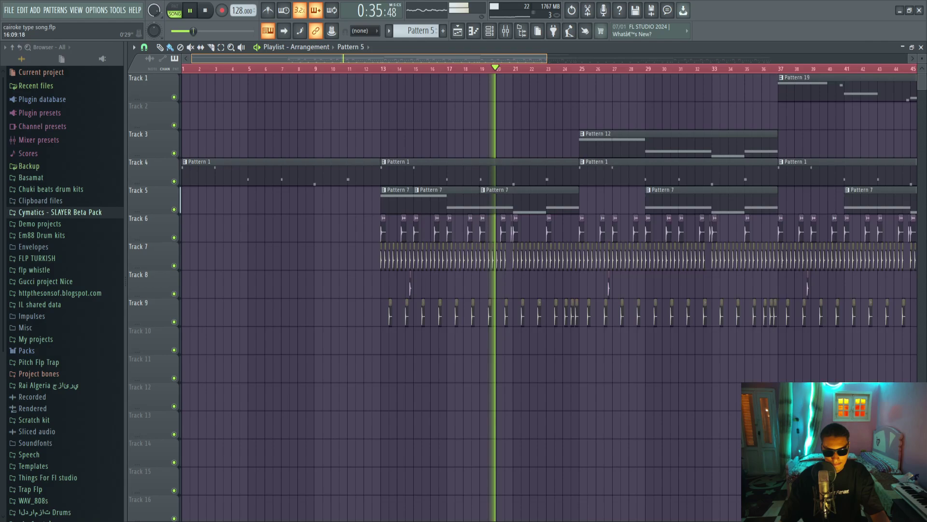
pyautogui.scroll(8, 549, 200)
pyautogui.scroll(-4, 497, 200)
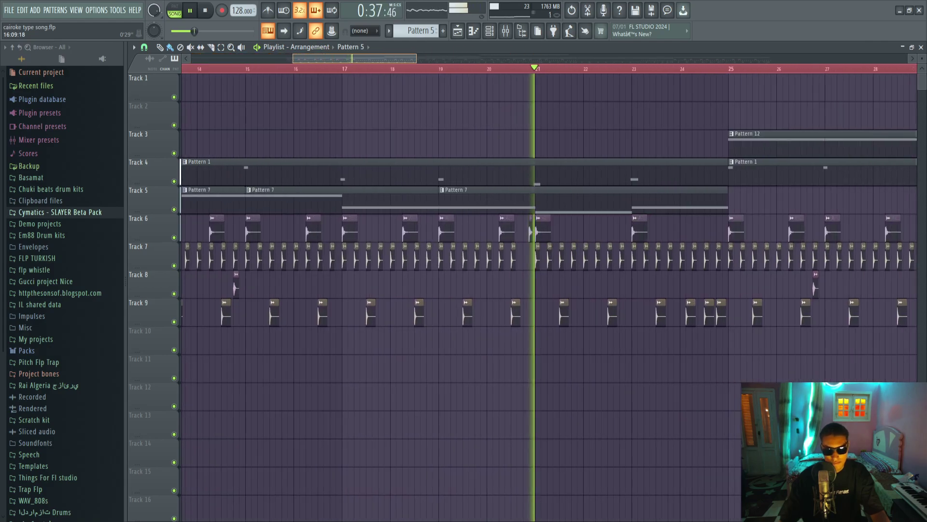
pyautogui.scroll(-6, 435, 59)
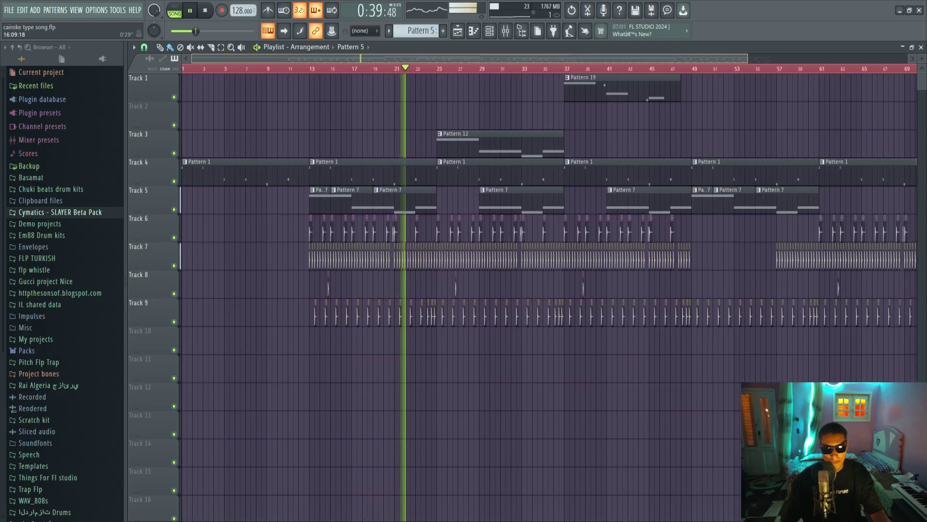
pyautogui.moveTo(748, 59); pyautogui.dragTo(764, 59)
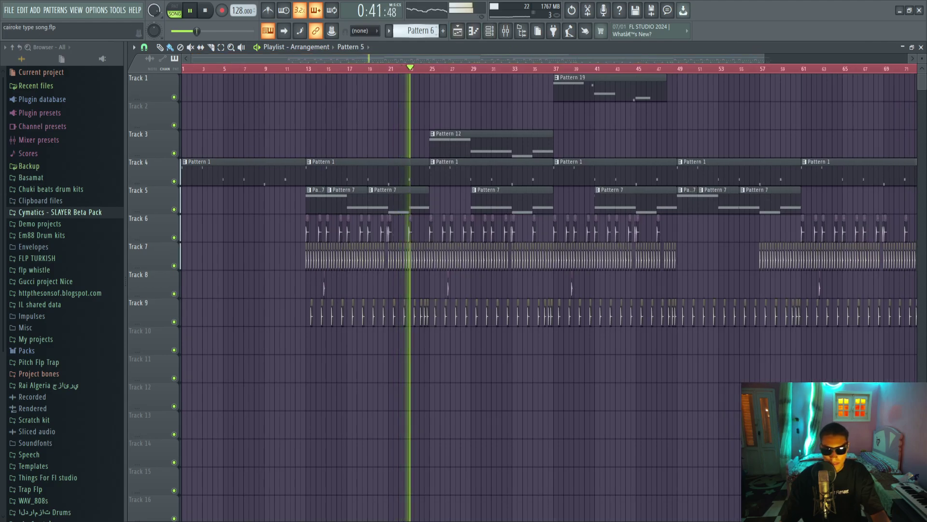
# Step: Place a Pattern 6 clip on Track 2 at about bar 33 and remove it again
pyautogui.click(510, 114)
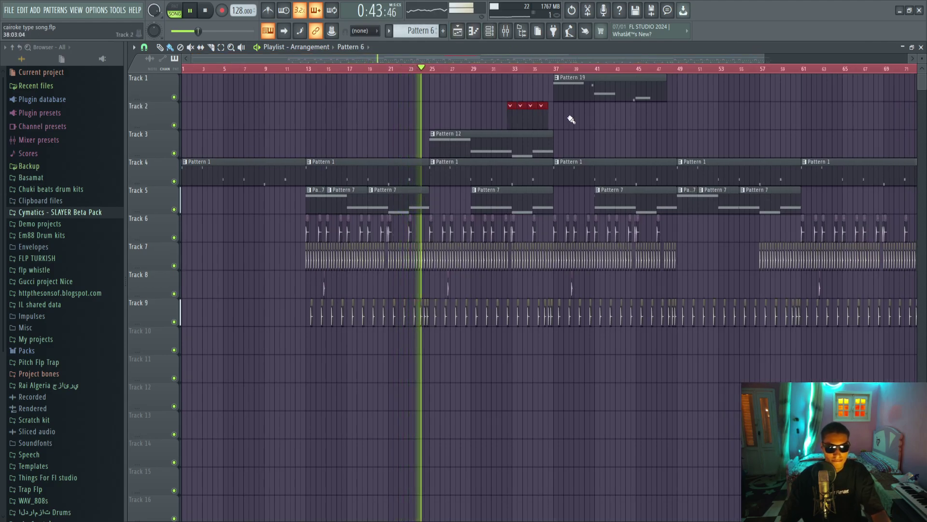
pyautogui.hotkey('ctrl', 'z')
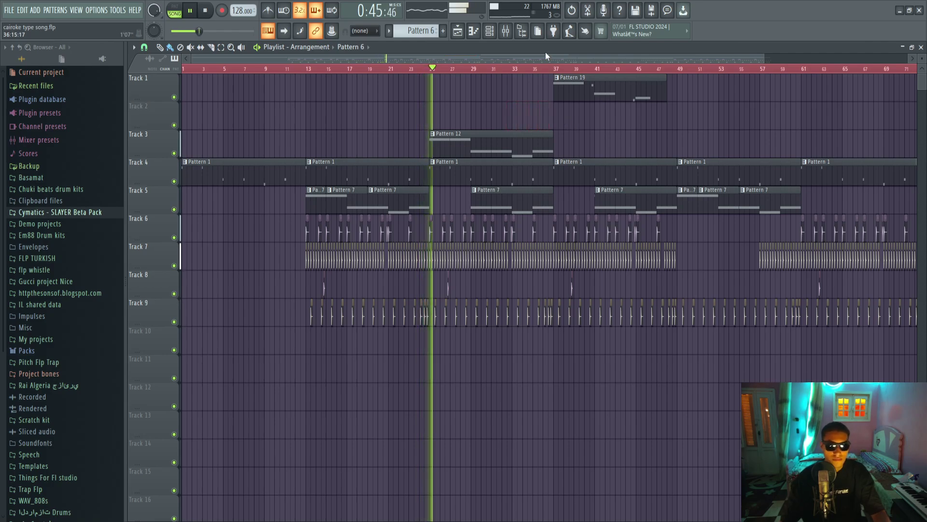
# Step: Listen to the playback from about bar 25 to bar 36 with the whole arrangement in view, and stop it
pyautogui.moveTo(764, 58); pyautogui.dragTo(646, 59)
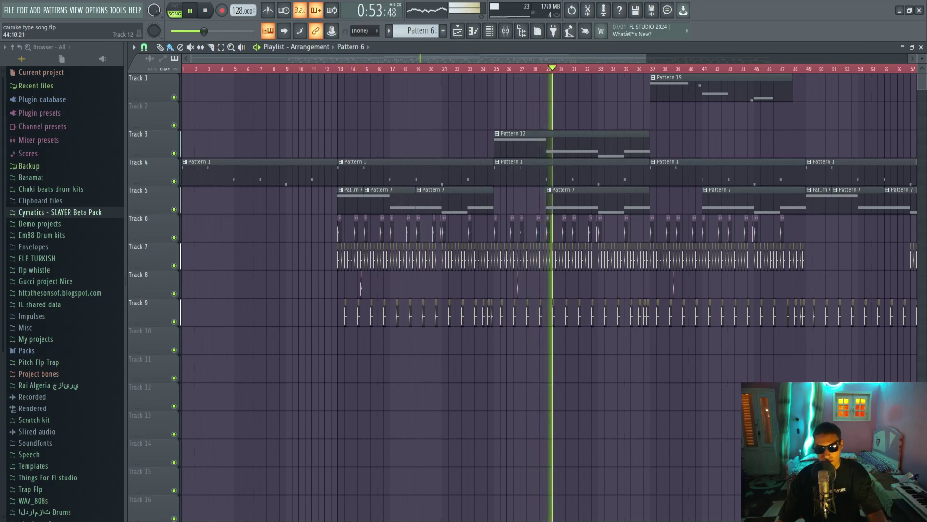
pyautogui.scroll(-3, 537, 54)
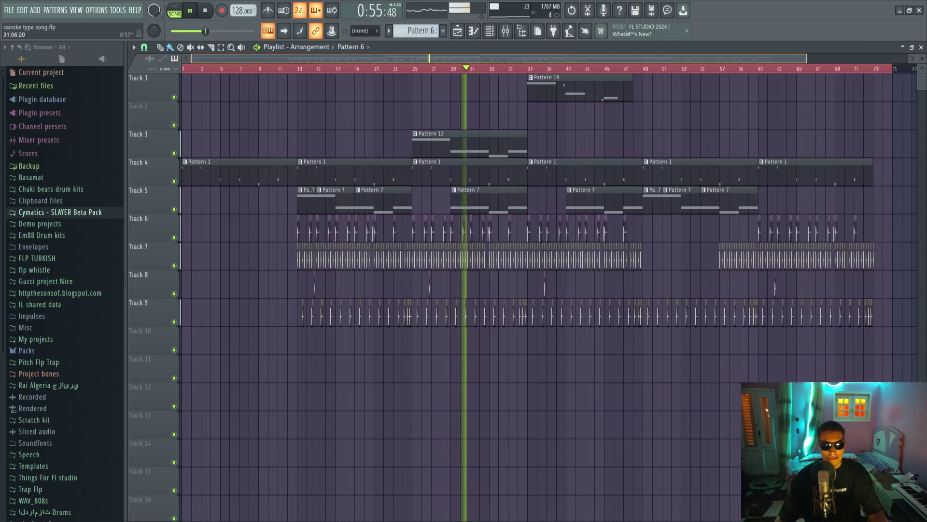
pyautogui.scroll(-1, 548, 296)
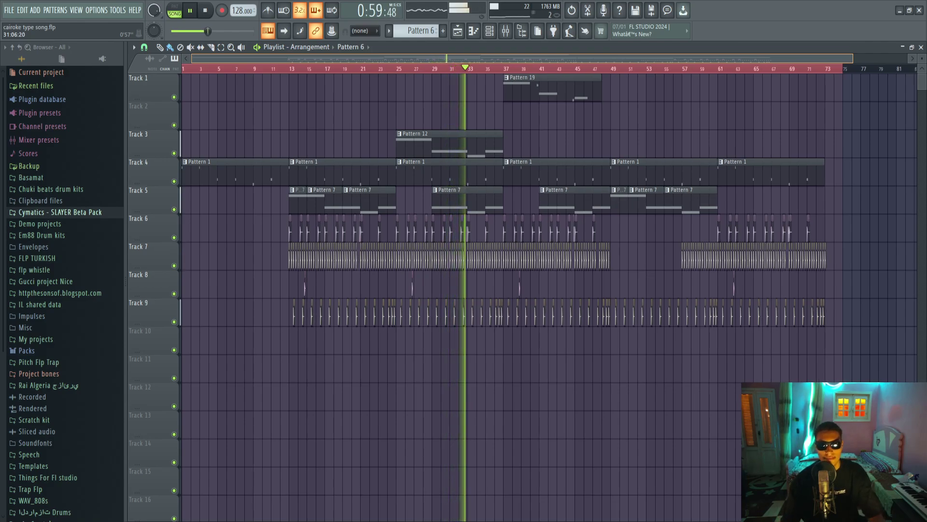
pyautogui.scroll(-1, 549, 296)
pyautogui.scroll(-1, 549, 290)
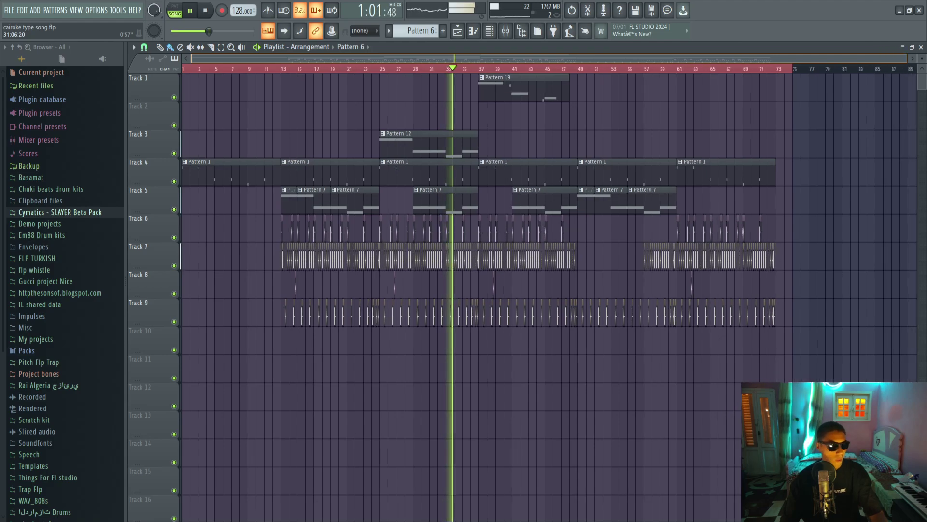
pyautogui.scroll(-1, 549, 290)
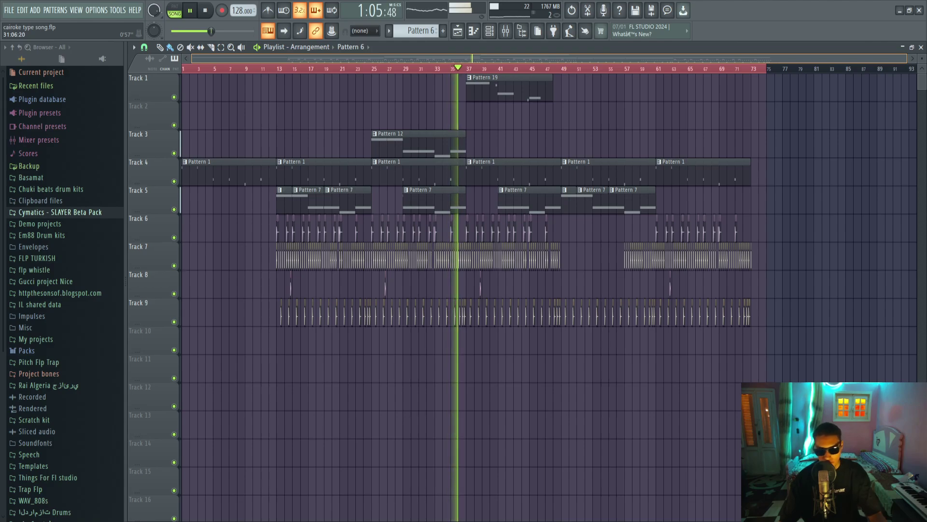
pyautogui.press('space')
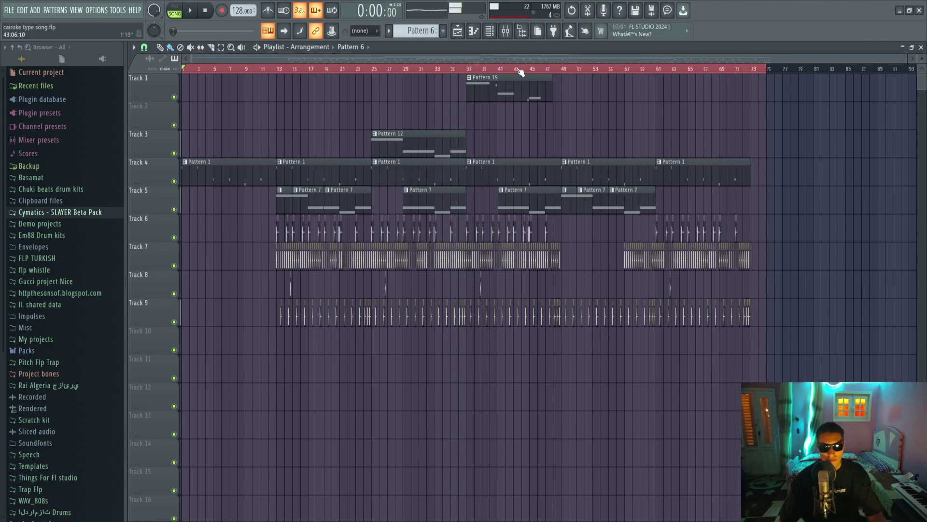
pyautogui.scroll(-3, 500, 124)
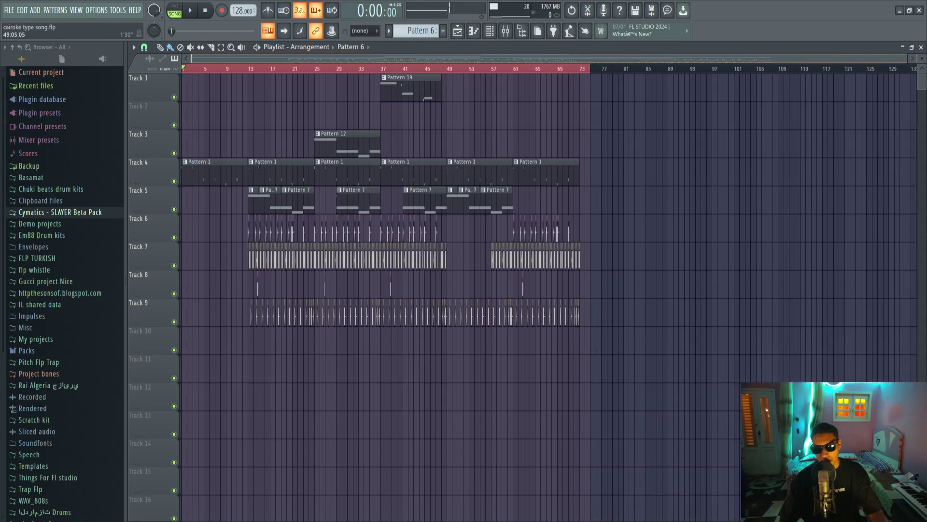
pyautogui.scroll(6, 487, 77)
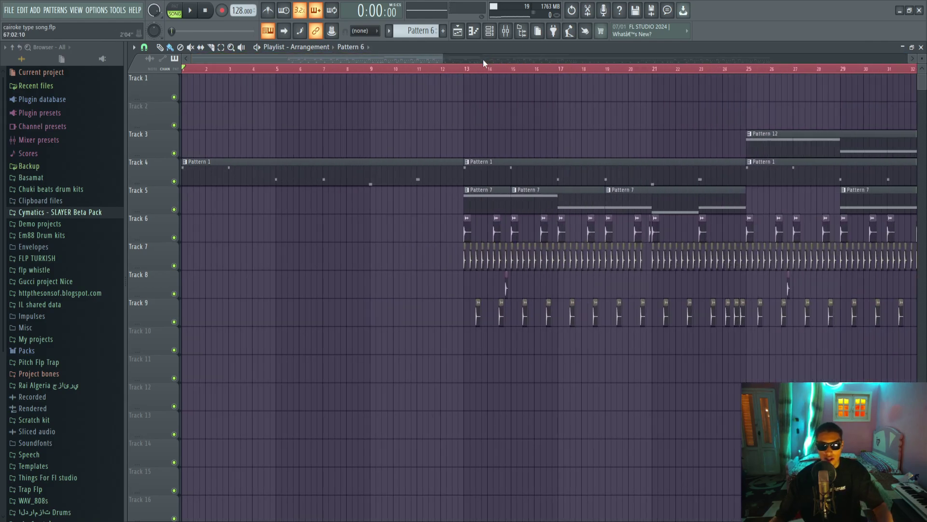
pyautogui.click(503, 125)
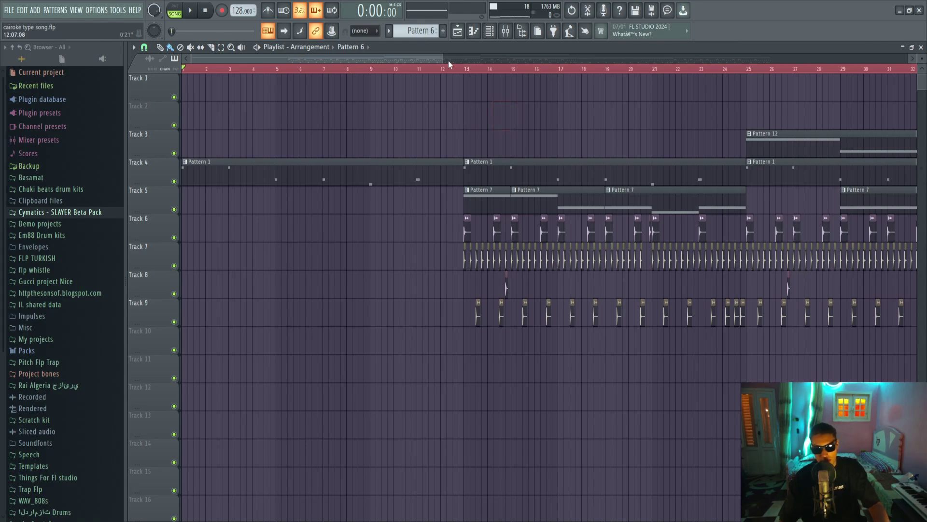
pyautogui.scroll(-3, 449, 64)
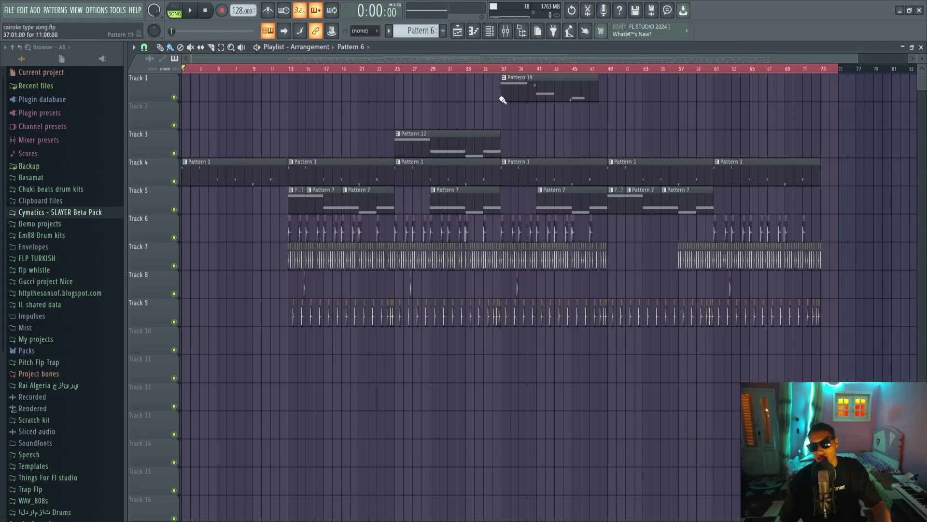
pyautogui.scroll(3, 433, 69)
pyautogui.click(395, 113)
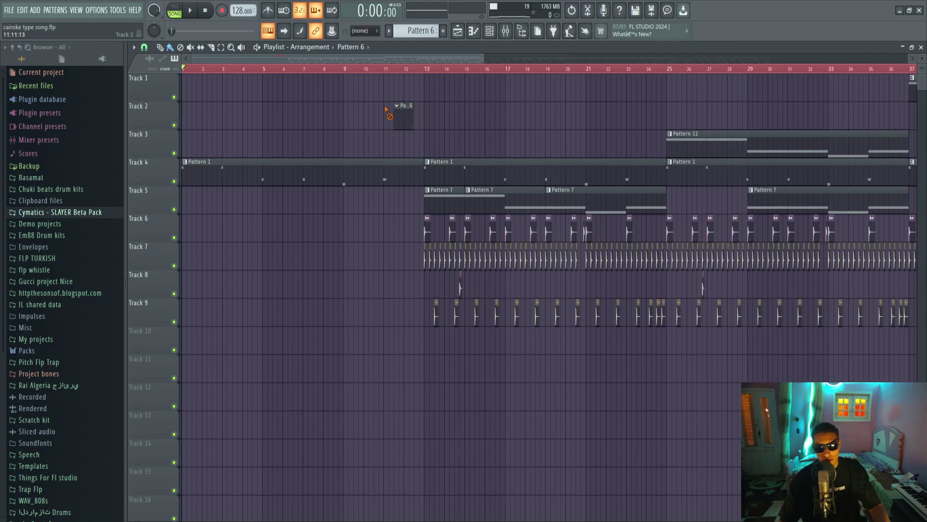
pyautogui.scroll(1, 452, 100)
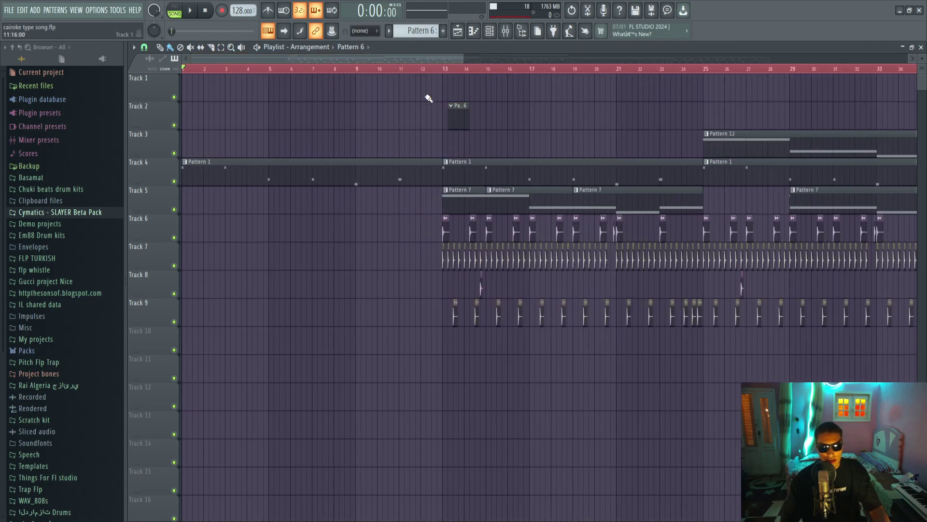
# Step: Open the first Pattern 1 clip in the piano roll, start playback, and show the Z Kontakt 5 track in the mixer
pyautogui.doubleClick(389, 169)
pyautogui.press('space')
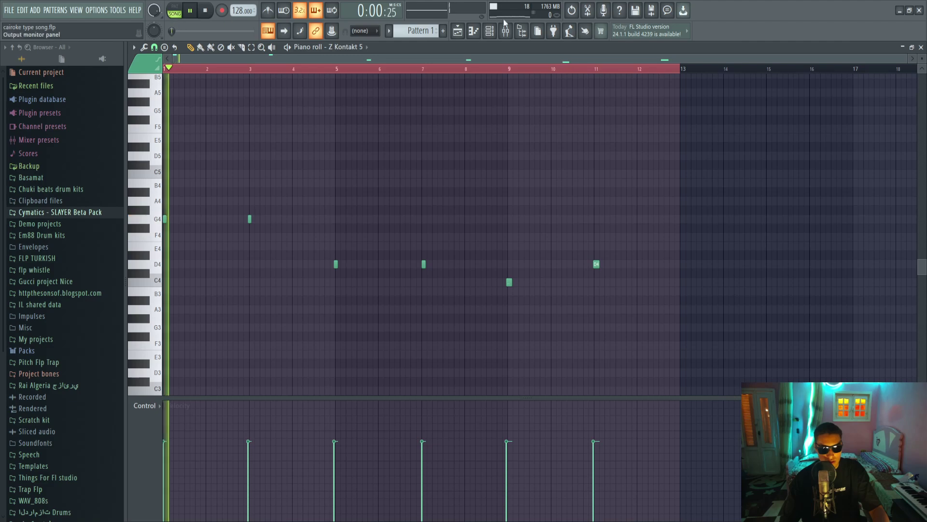
pyautogui.click(506, 31)
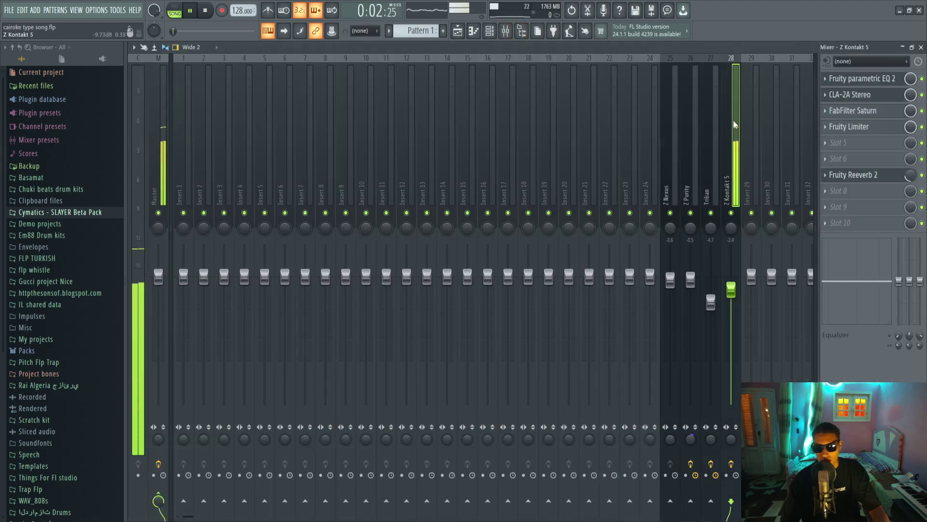
pyautogui.moveTo(410, 109); pyautogui.dragTo(620, 154)
pyautogui.click(649, 147)
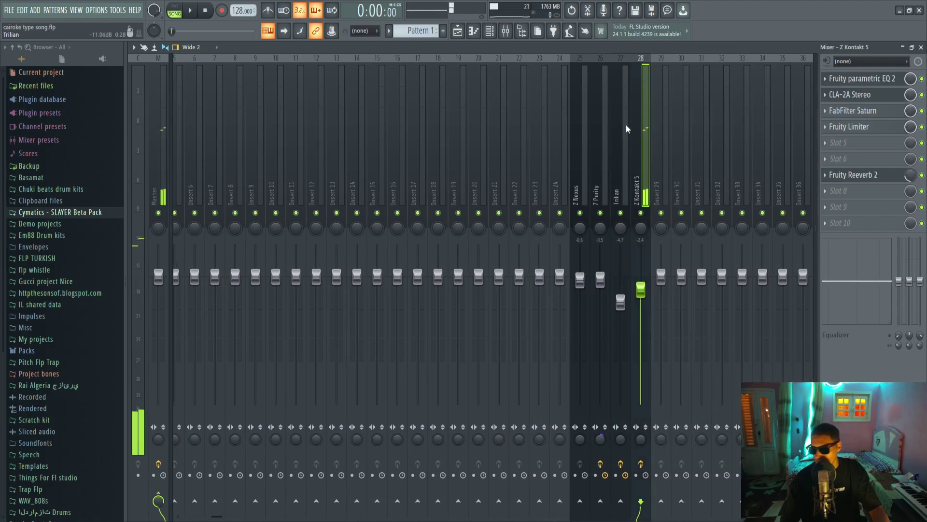
# Step: Examine the Fruity parametric EQ 2 and CLA-2A Stereo settings on the Z Kontakt 5 mixer track
pyautogui.click(864, 80)
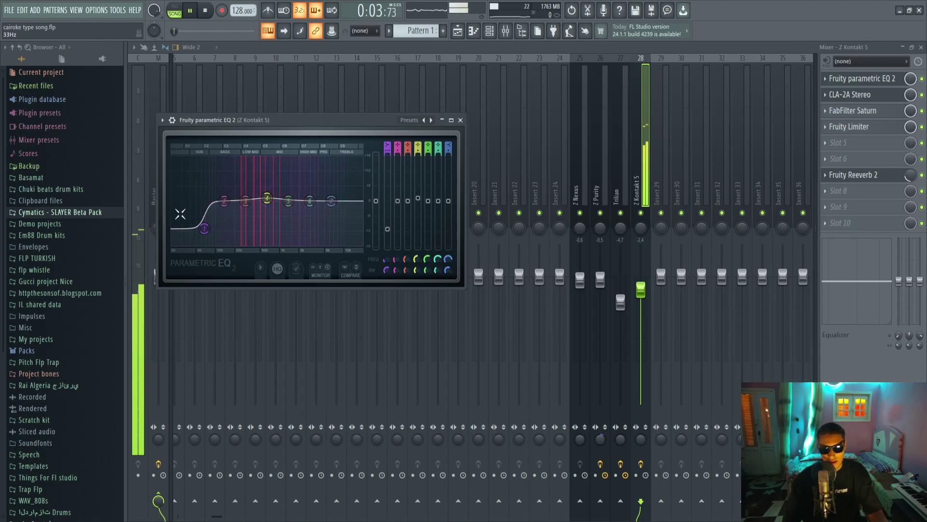
pyautogui.click(873, 98)
pyautogui.click(872, 97)
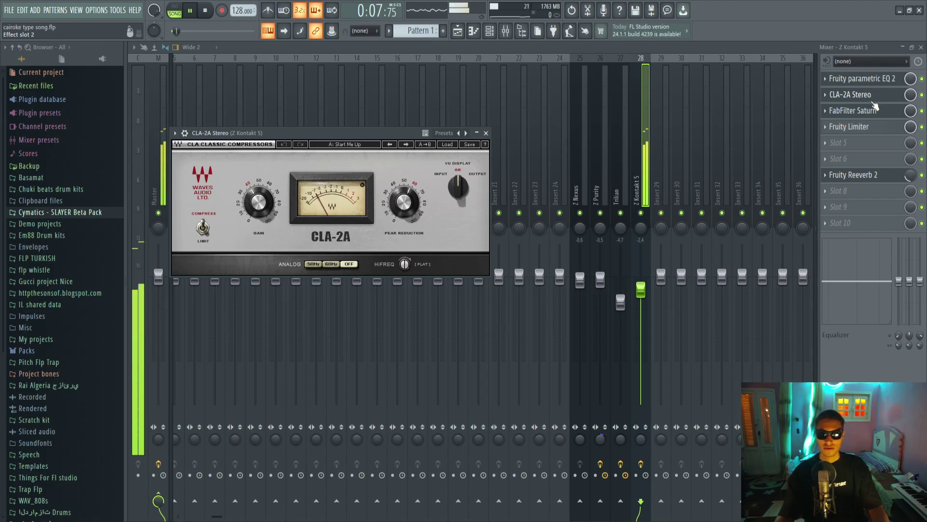
# Step: Examine the FabFilter Saturn, Fruity Limiter and Fruity Reeverb 2 settings on the Z Kontakt 5 mixer track during playback
pyautogui.click(878, 111)
pyautogui.click(878, 111)
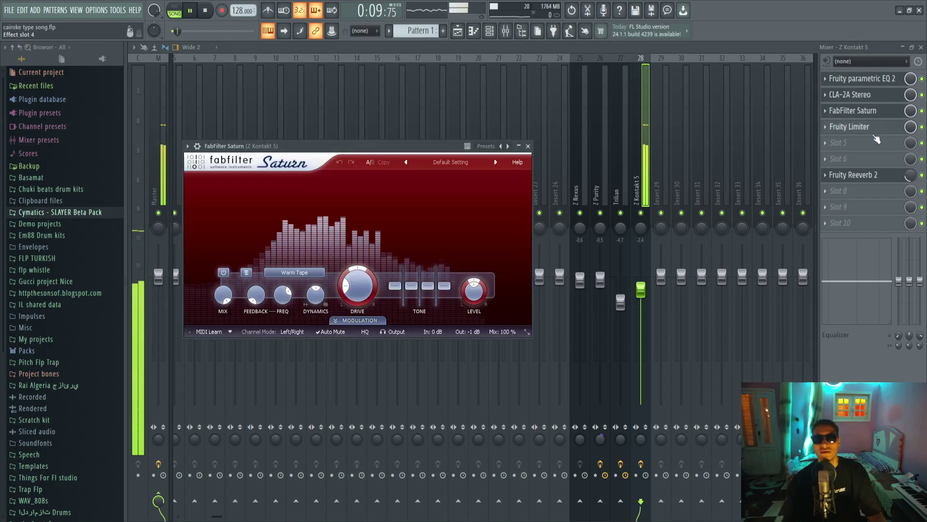
pyautogui.click(875, 127)
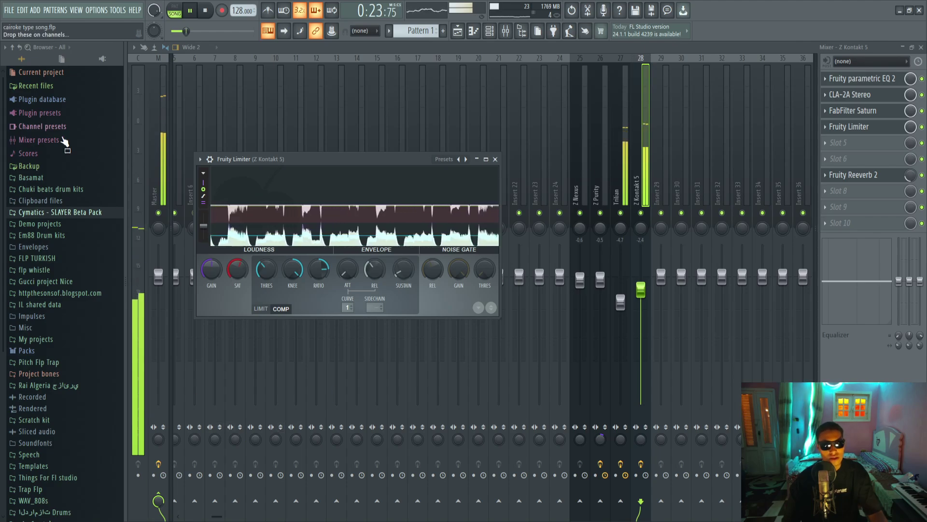
pyautogui.click(850, 175)
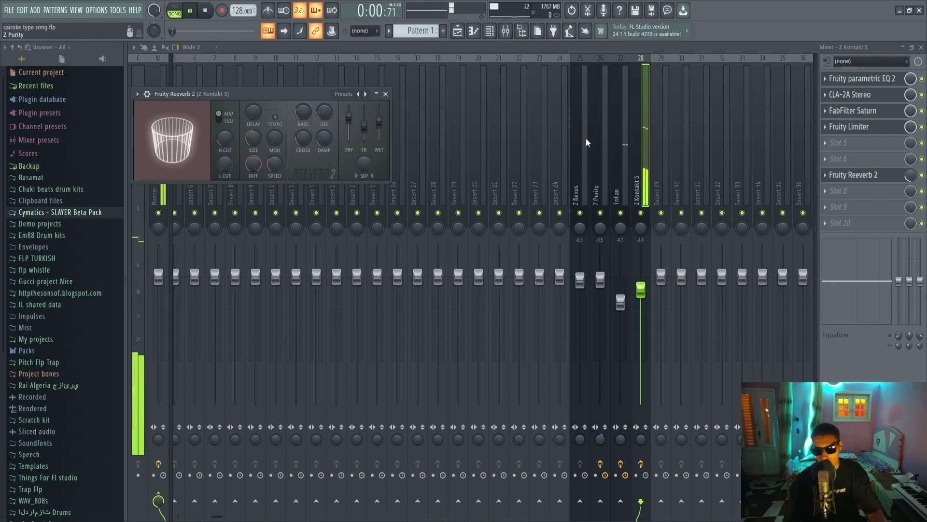
pyautogui.press('space')
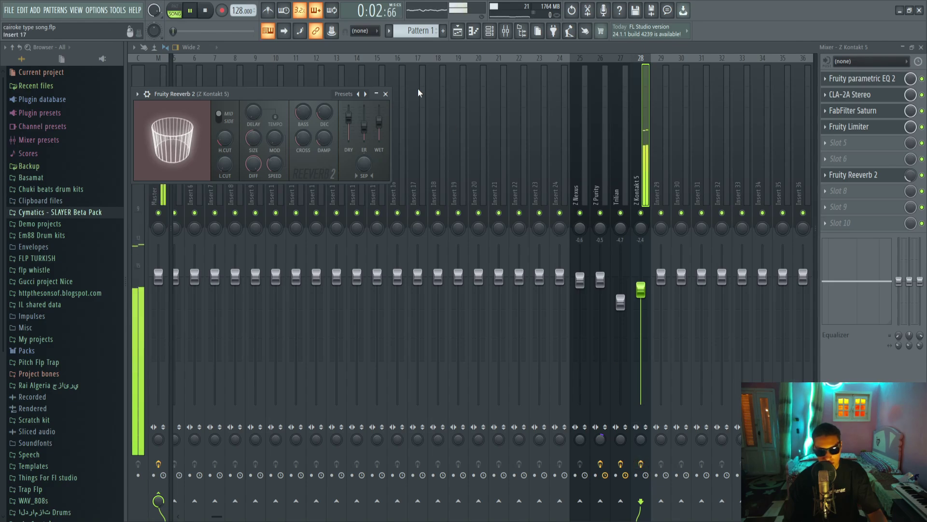
# Step: Return to the playlist, set the playback position to bar 13, and solo Track 5 to hear the Pattern 7 clips alone
pyautogui.click(456, 36)
pyautogui.scroll(2, 465, 59)
pyautogui.press('space')
pyautogui.click(444, 68)
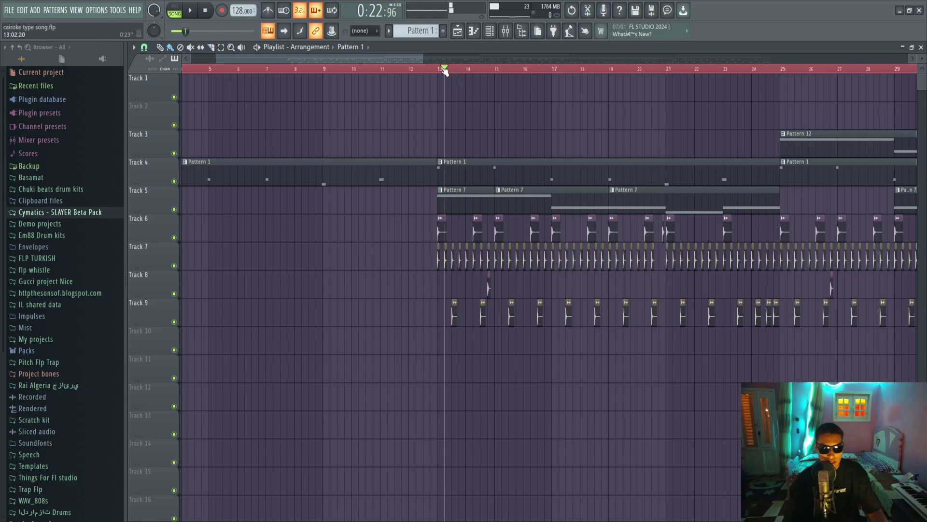
pyautogui.click(174, 182)
pyautogui.press('space')
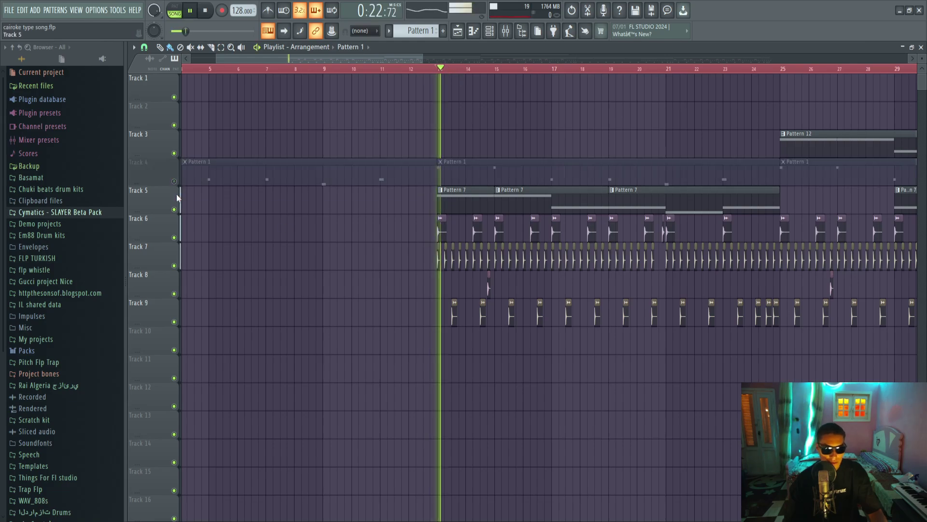
pyautogui.rightClick(174, 209)
pyautogui.press('space')
# Step: Examine the Fruity parametric EQ 2, OTT_x64 and Soundgoodizer effects on the Trilian mixer track, and close the plugin window
pyautogui.press('space')
pyautogui.press('F9')
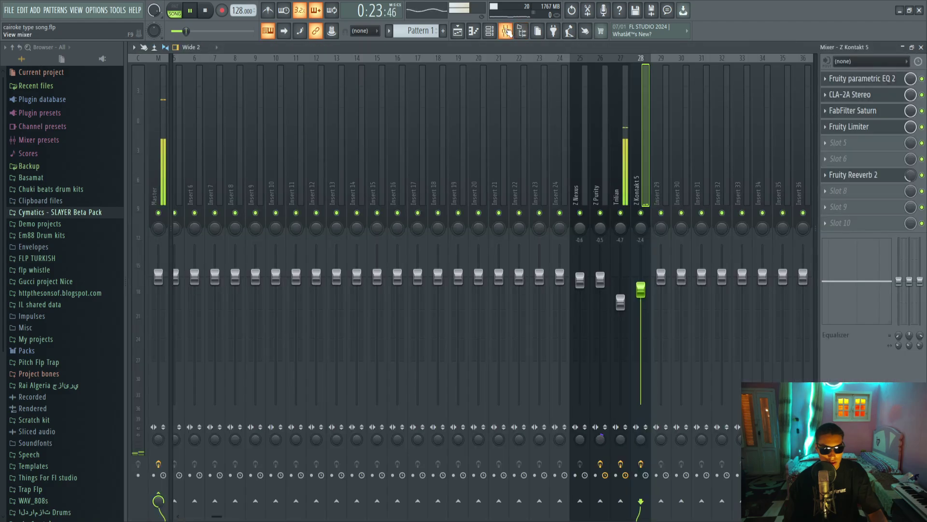
pyautogui.click(858, 95)
pyautogui.press('space')
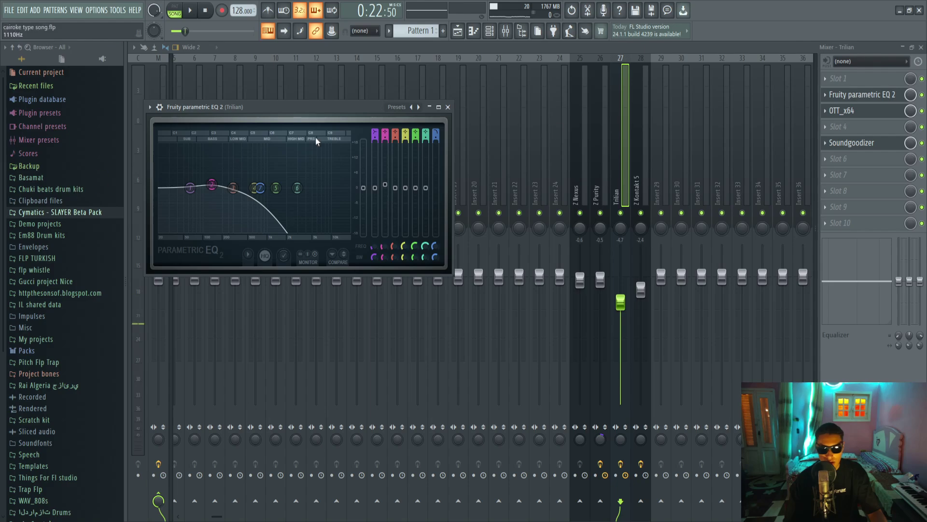
pyautogui.click(873, 115)
pyautogui.press('space')
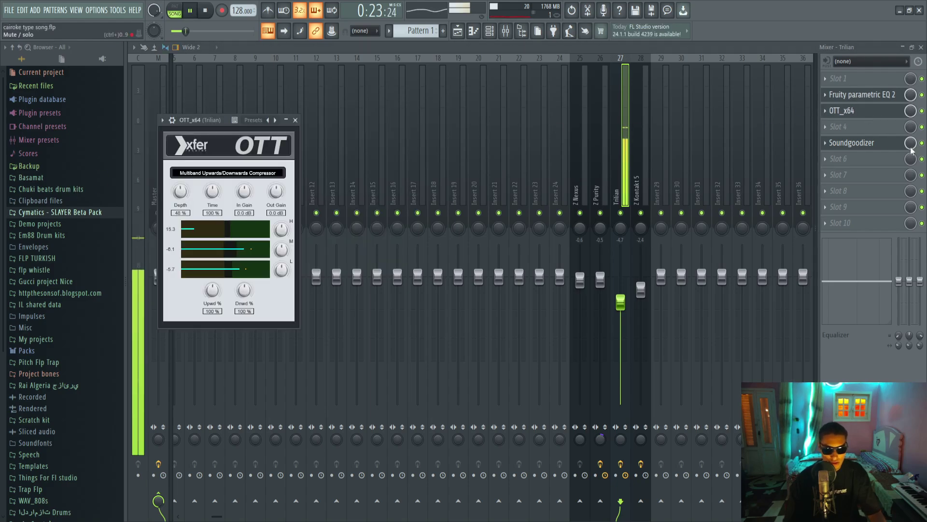
pyautogui.click(864, 143)
pyautogui.press('Escape')
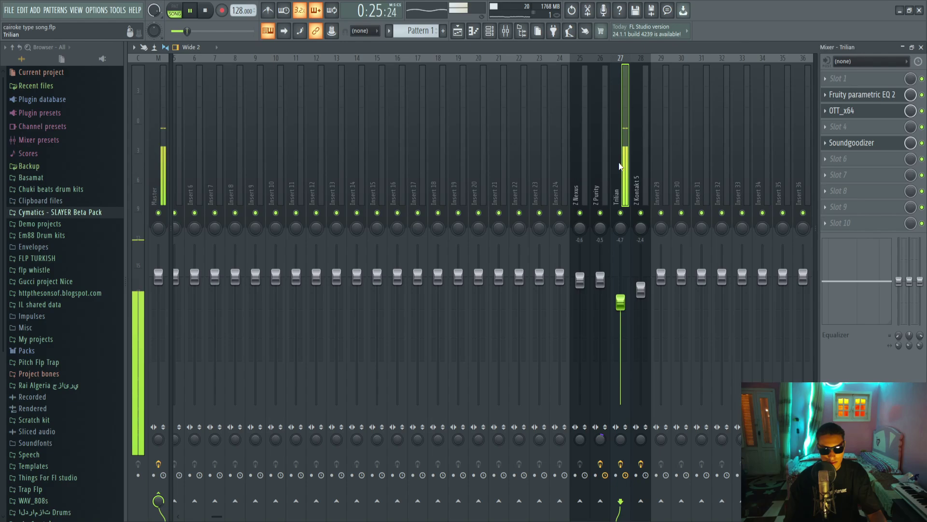
# Step: Listen to the soloed Track 5 in the playlist up to about bar 17, and stop playback
pyautogui.click(457, 30)
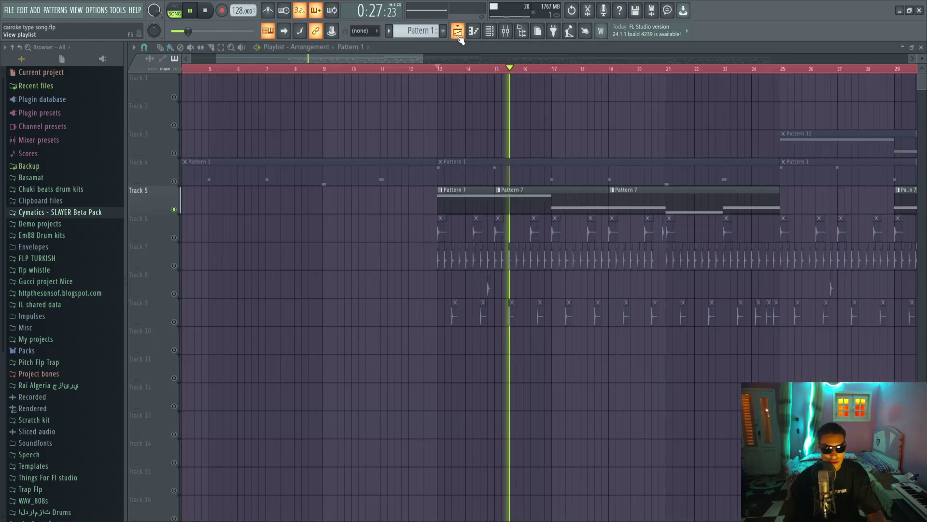
pyautogui.scroll(3, 554, 290)
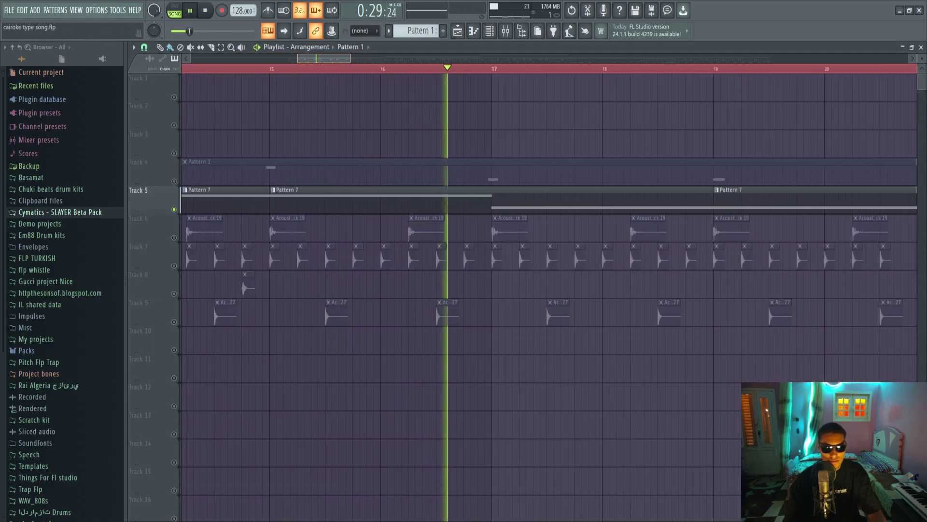
pyautogui.scroll(-4, 411, 290)
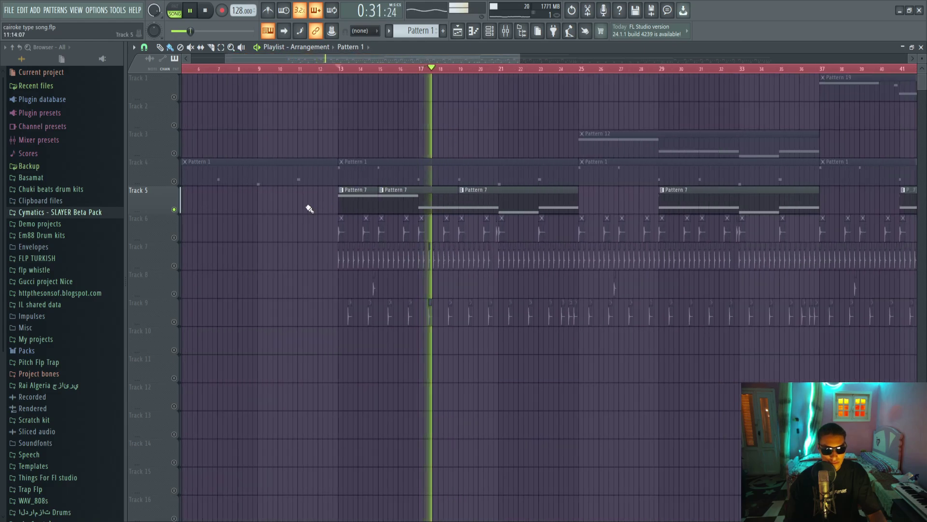
pyautogui.press('space')
# Step: Enable Tracks 6 and 4, play from bar 13, and add Tracks 7, 8 and 9 one by one
pyautogui.press('pagedown')
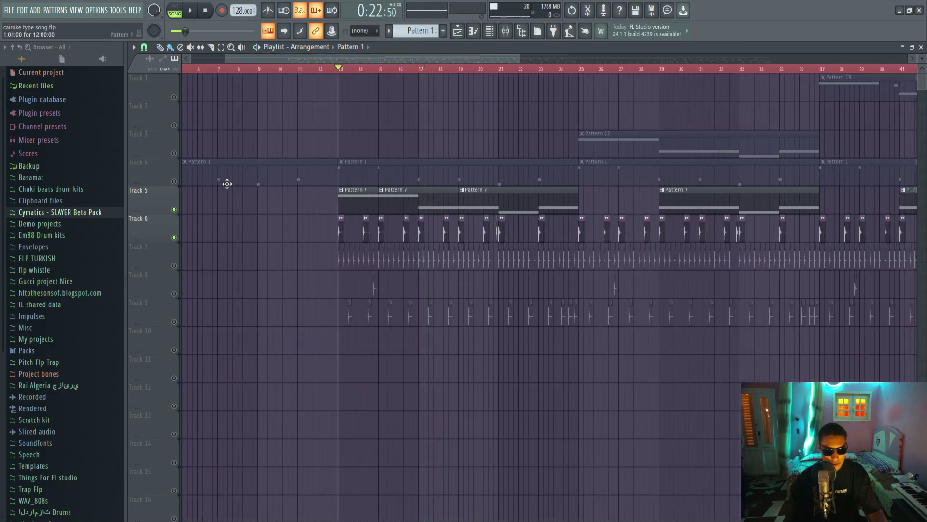
pyautogui.click(174, 182)
pyautogui.press('space')
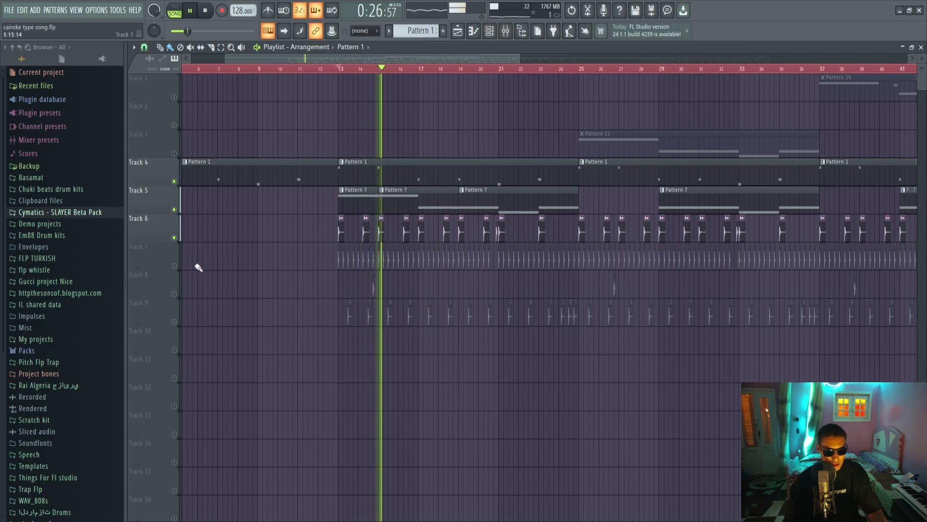
pyautogui.click(173, 265)
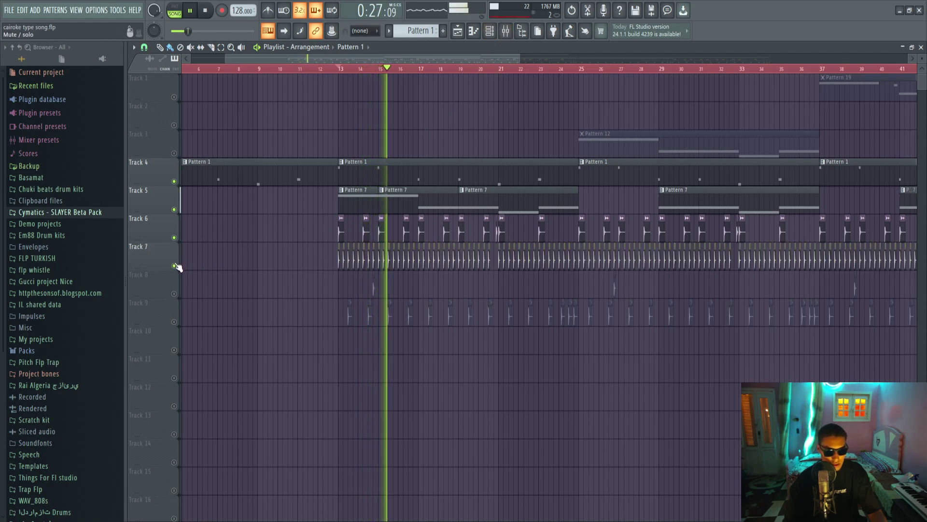
pyautogui.click(174, 294)
pyautogui.click(175, 322)
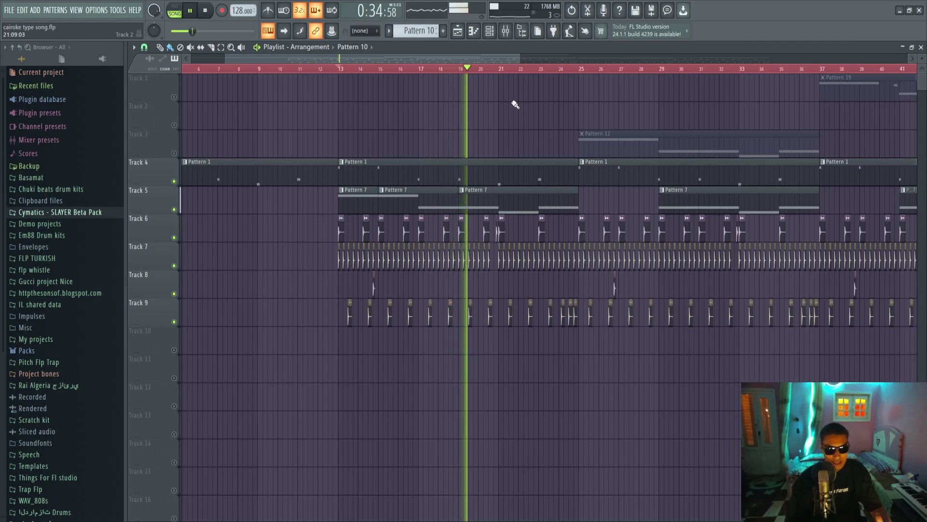
# Step: Solo Track 4 and release the solo so all tracks play, and delete the stray Track 2 clip at about bar 55
pyautogui.scroll(-3, 482, 70)
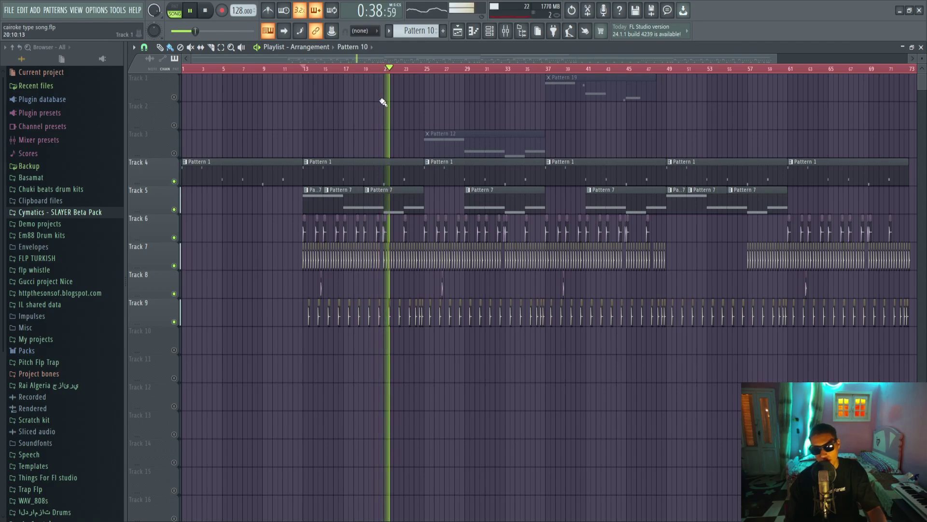
pyautogui.keyDown('ctrl'); pyautogui.click(174, 181); pyautogui.keyUp('ctrl')
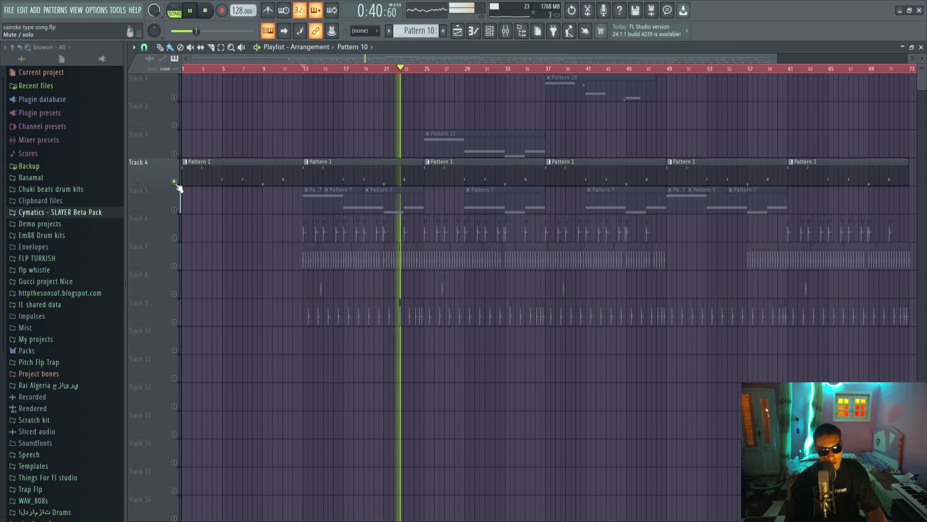
pyautogui.keyDown('ctrl'); pyautogui.click(175, 183); pyautogui.keyUp('ctrl')
pyautogui.scroll(-3, 453, 68)
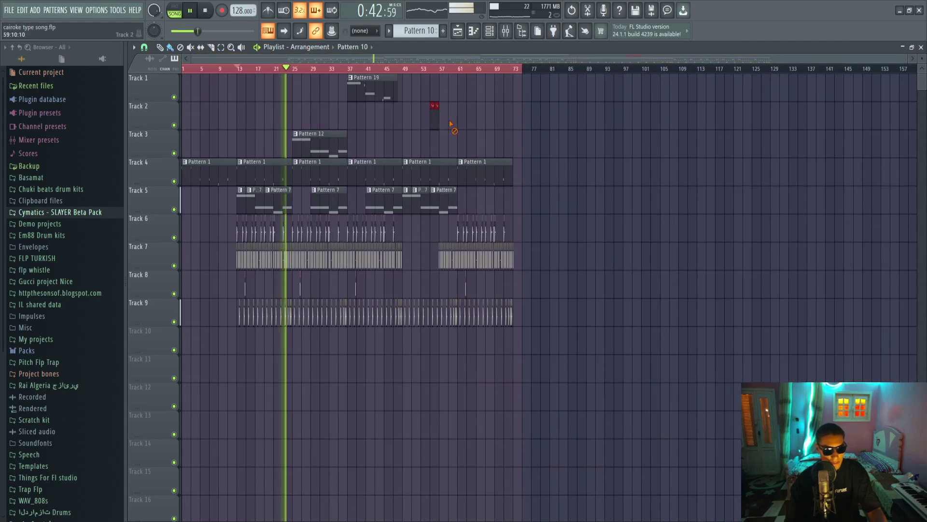
pyautogui.rightClick(450, 126)
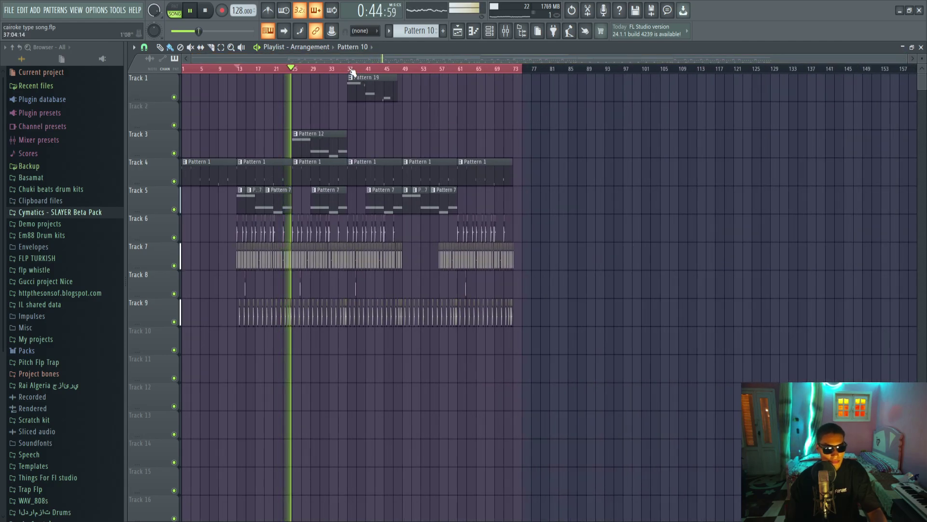
# Step: Play the arrangement briefly from bar 37, where the Pattern 19 clip starts, and stop
pyautogui.click(350, 69)
pyautogui.scroll(6, 410, 68)
pyautogui.scroll(-7, 410, 67)
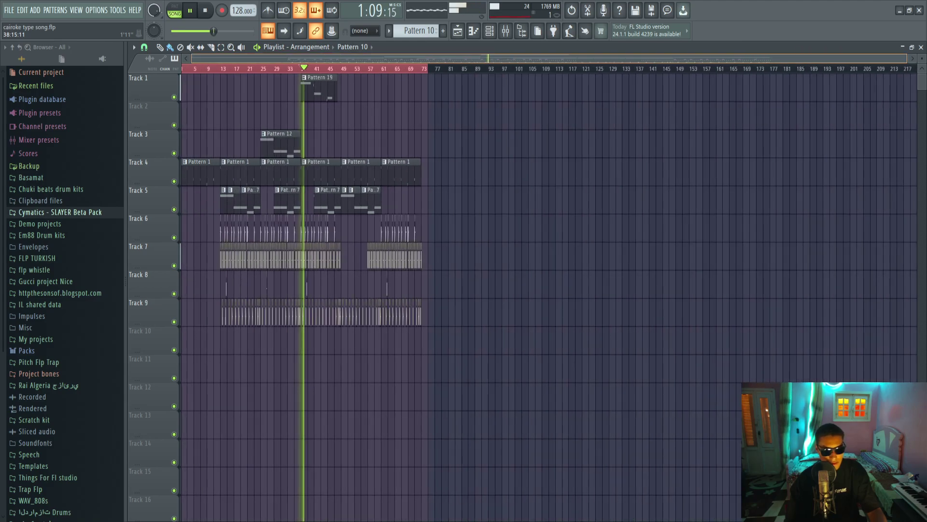
pyautogui.scroll(4, 274, 68)
pyautogui.press('space')
pyautogui.scroll(-2, 474, 53)
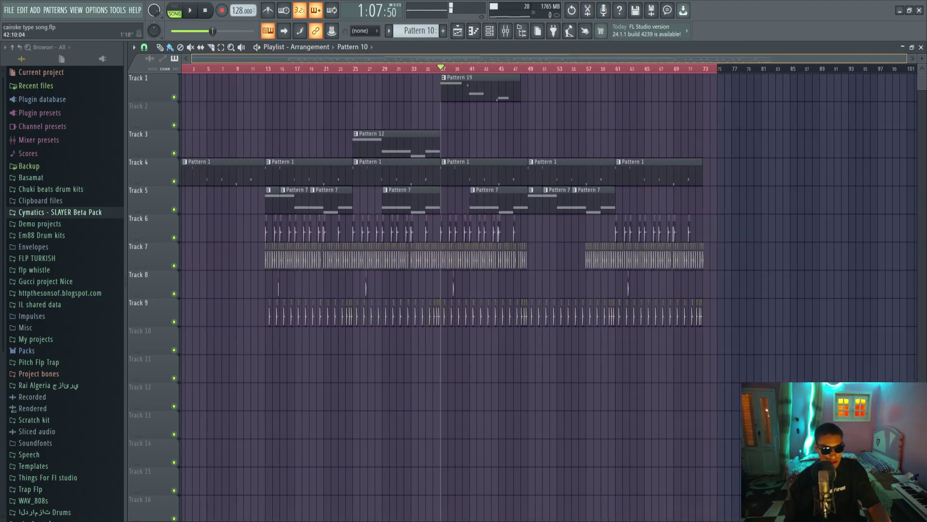